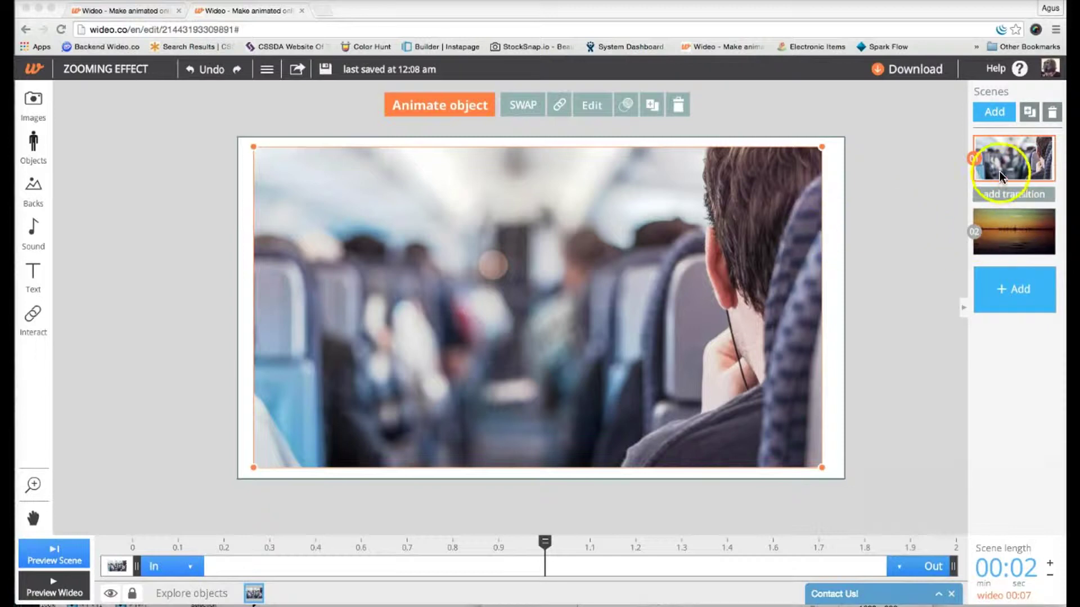
Open scene 02, the sunset skyline over water, on the canvas.
click(590, 253)
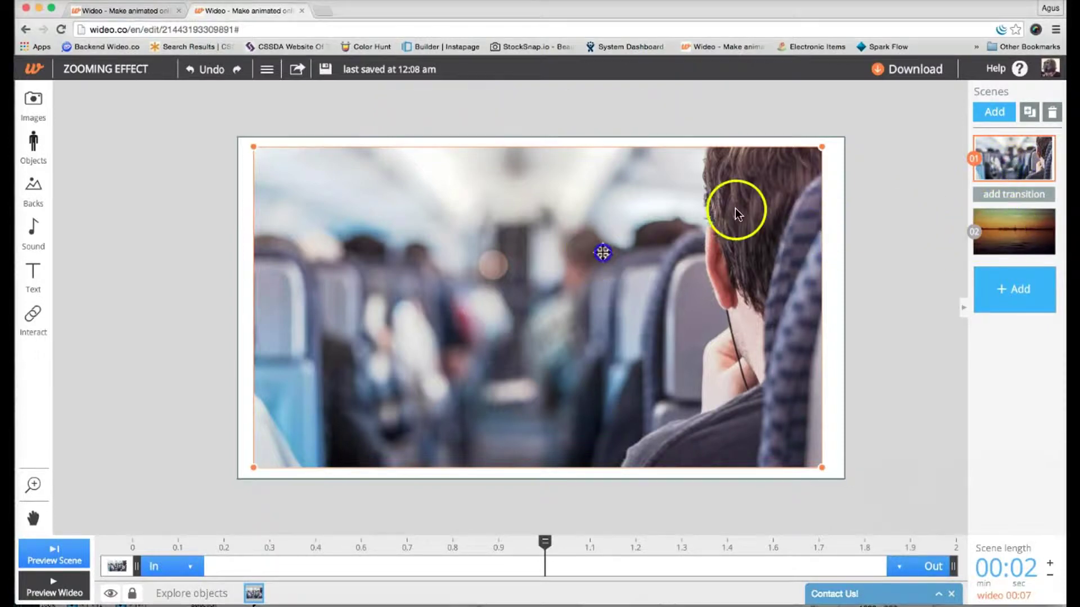
click(1020, 230)
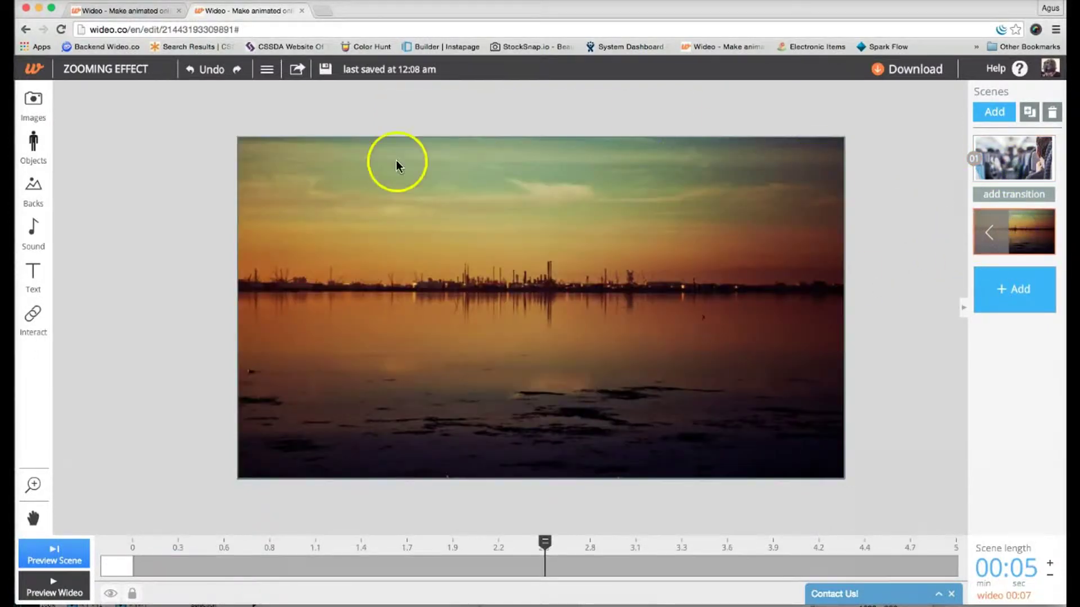
Add a zoom-in transition from the scene 01 airplane cabin to the sunset scene.
click(1020, 169)
click(1023, 193)
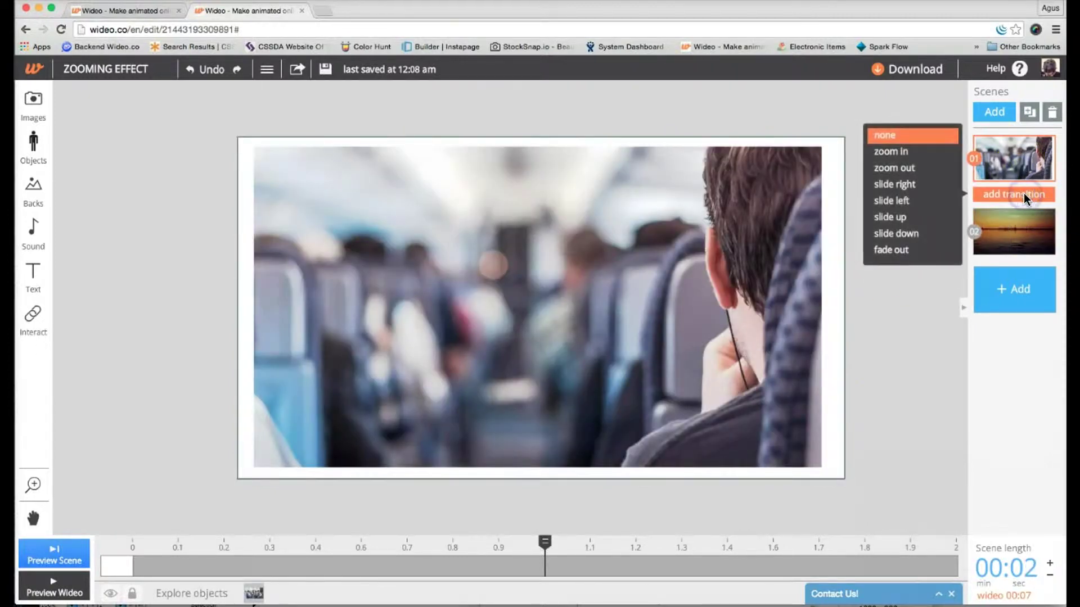
click(909, 154)
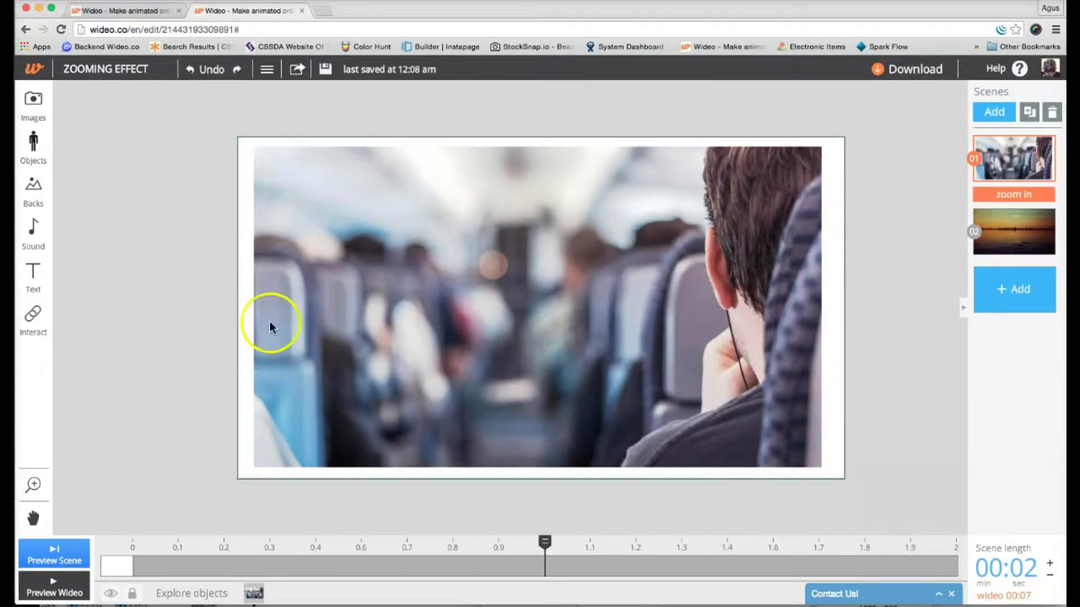
click(61, 596)
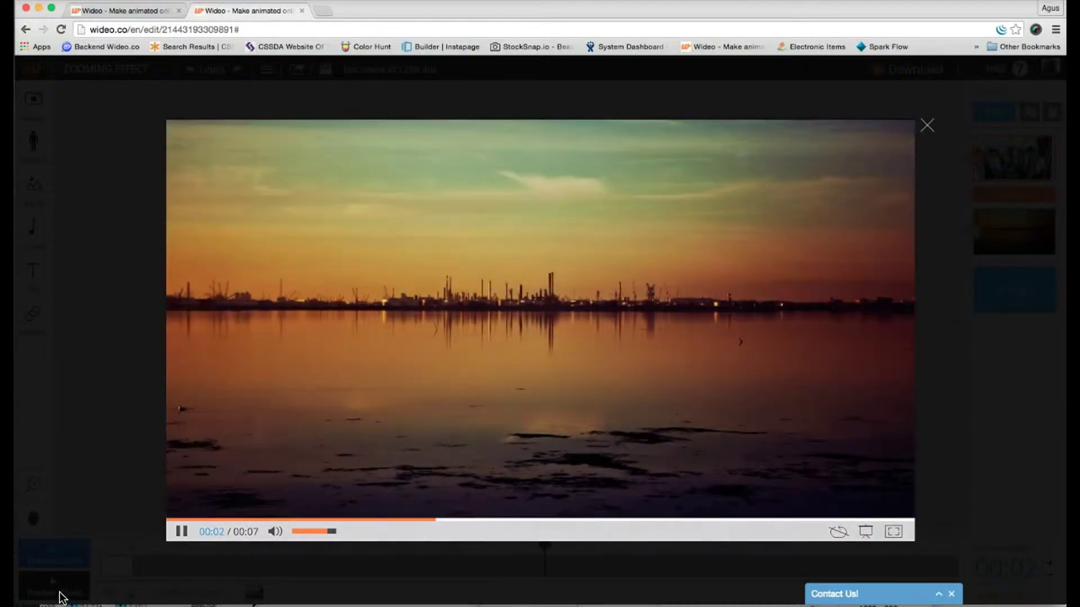
click(176, 530)
click(173, 523)
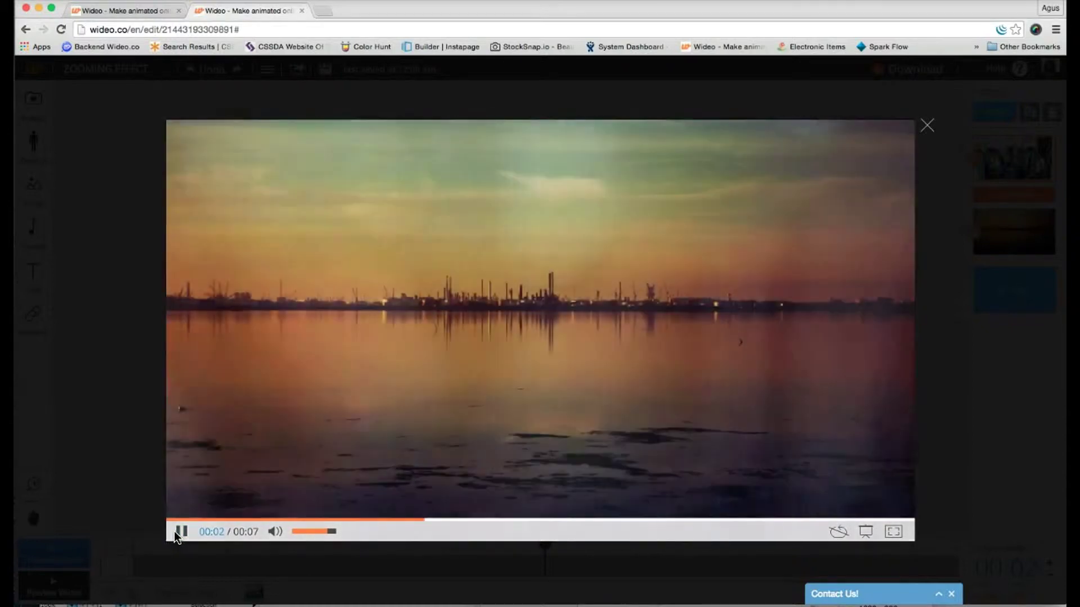
Switch the scene transition to zoom out and preview the whole video.
click(926, 126)
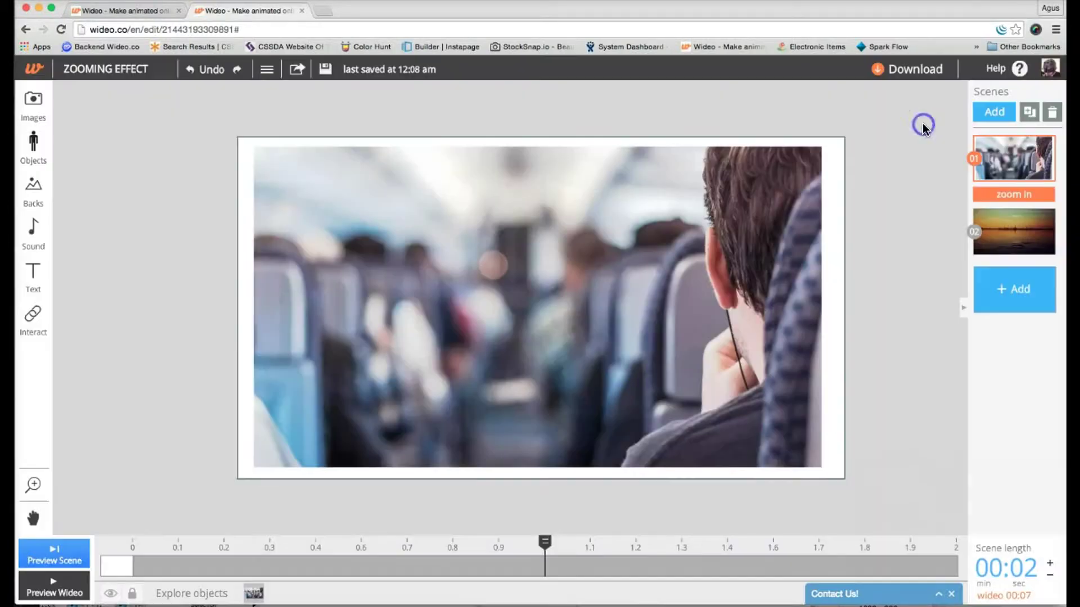
click(1013, 195)
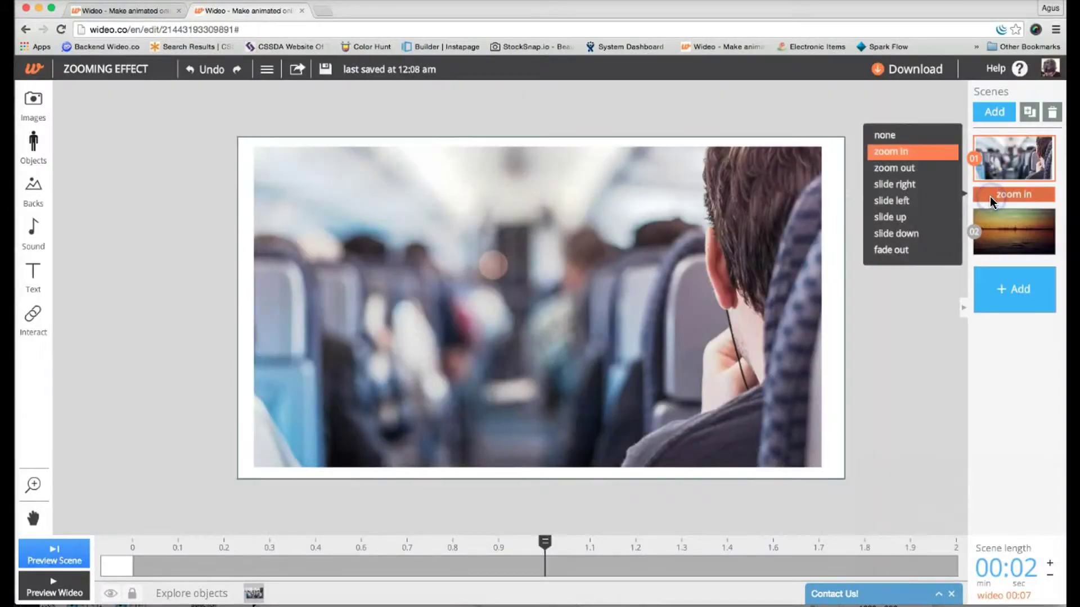
click(927, 172)
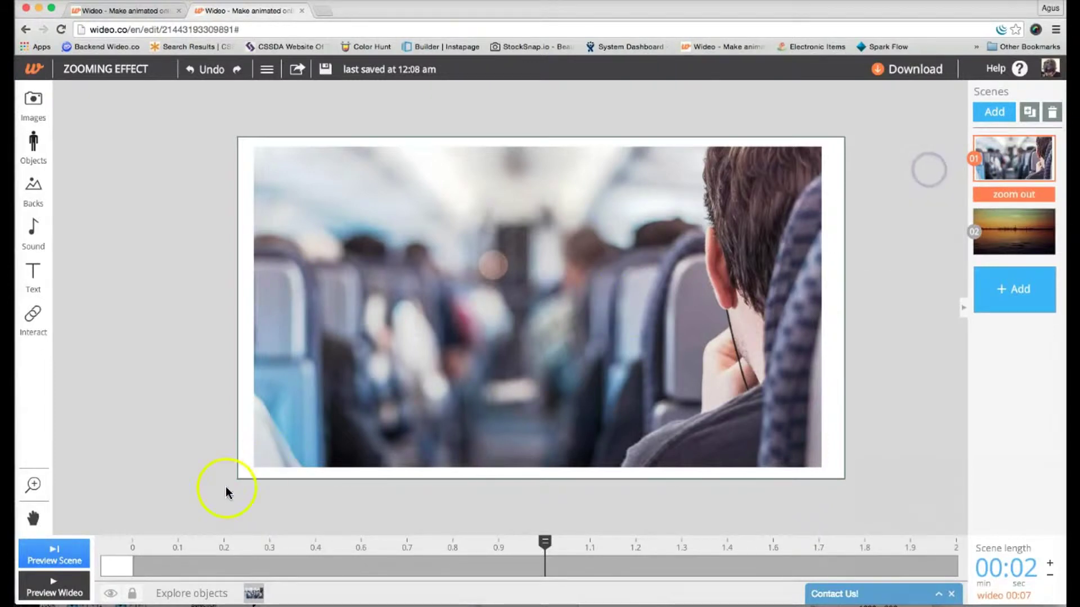
click(54, 586)
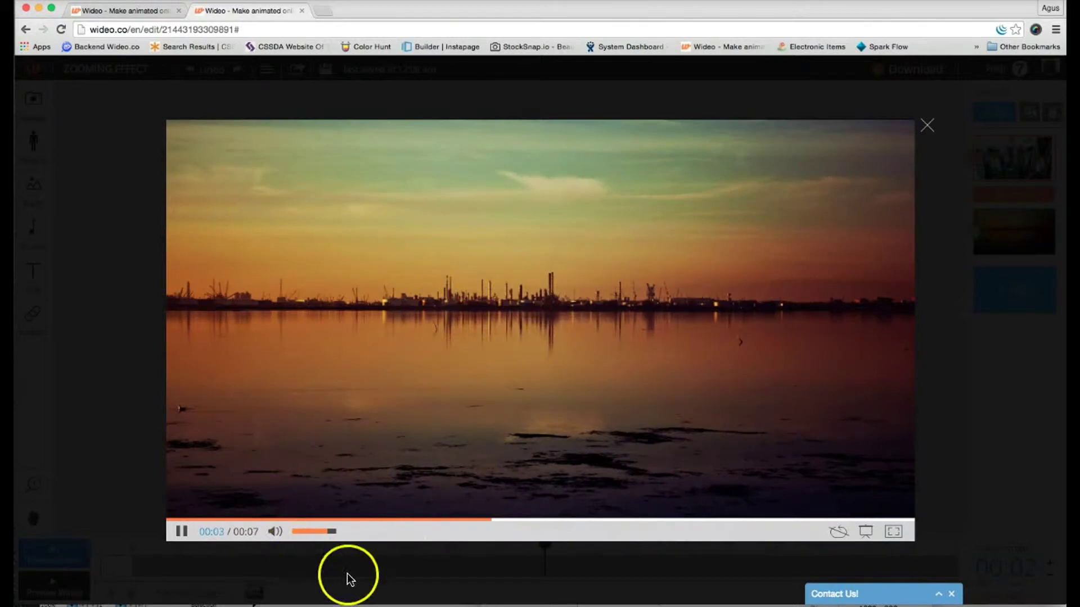
click(927, 125)
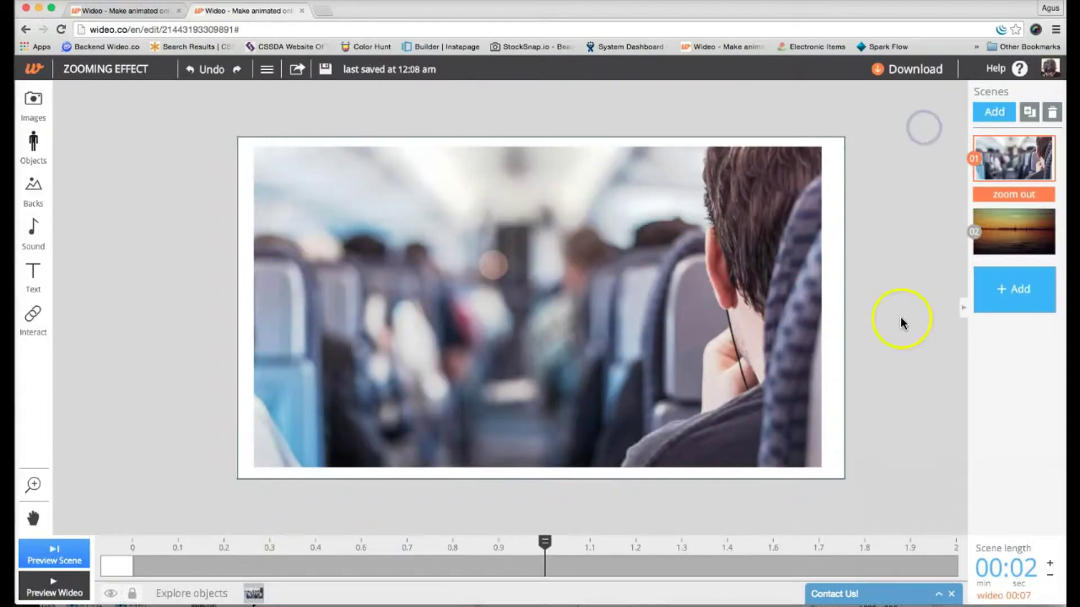
Shrink the airplane cabin image to a small centred rectangle and begin an object animation.
click(728, 387)
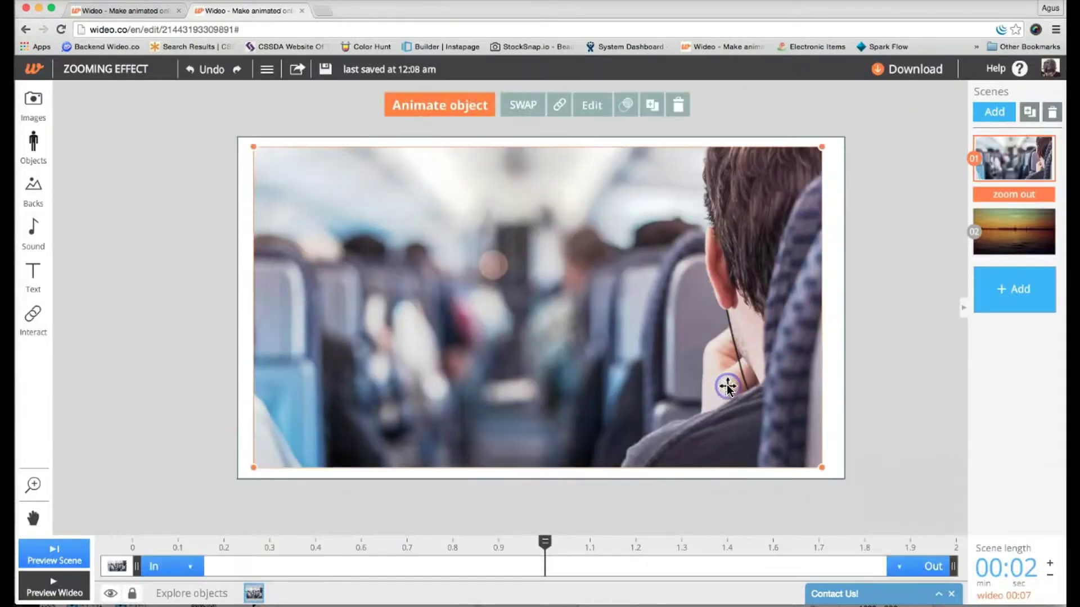
click(822, 150)
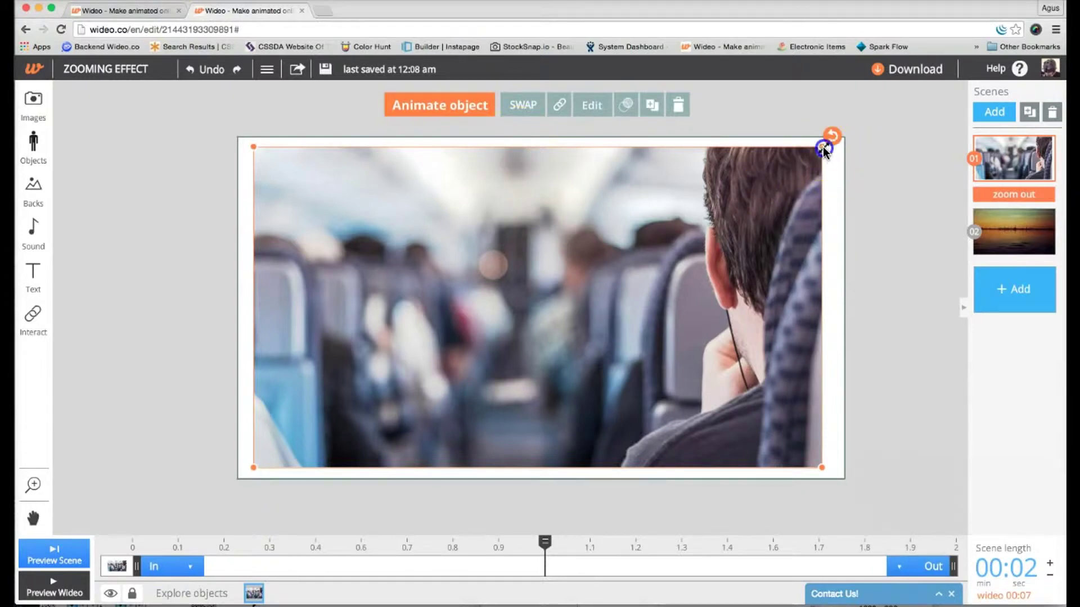
mouse_move(819, 148)
mouse_down()
mouse_move(732, 238)
mouse_move(650, 285)
mouse_up()
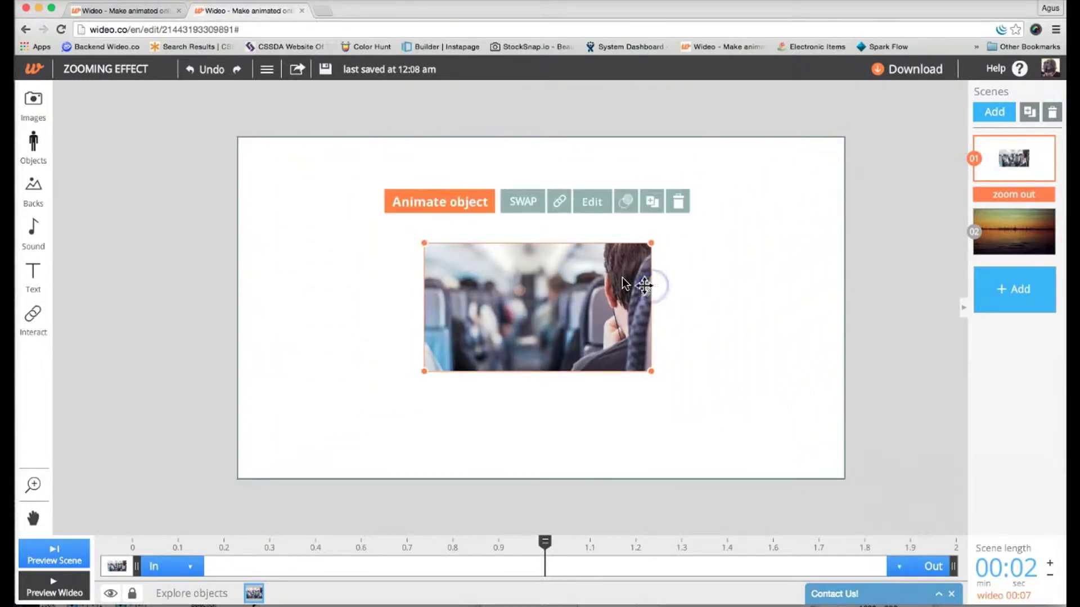
click(468, 209)
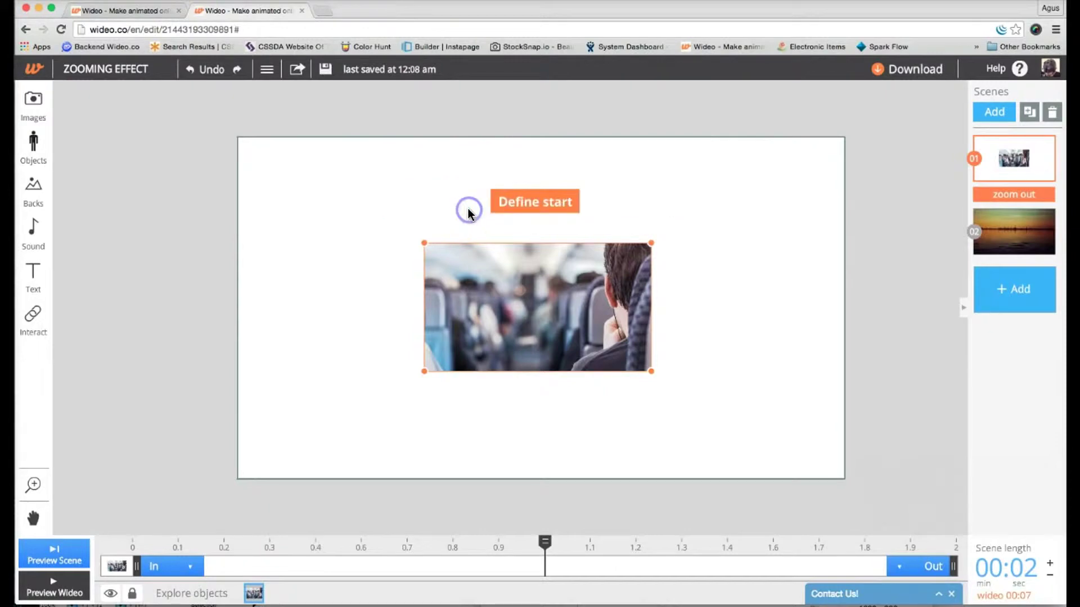
Use the small cabin image as the start, then enlarge it to fill the frame.
click(519, 202)
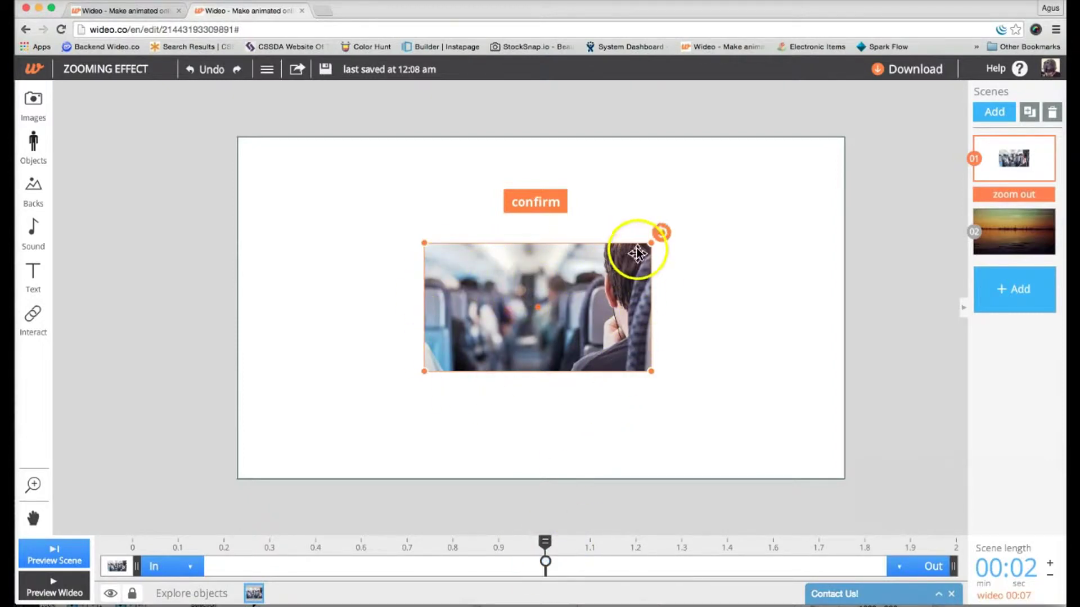
drag(651, 244, 816, 160)
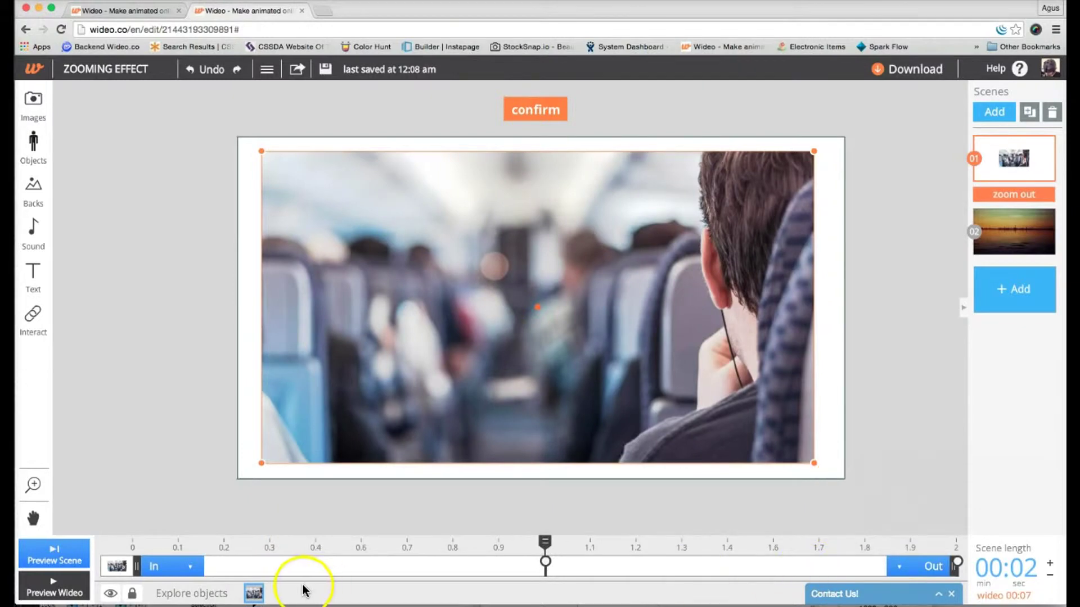
Preview scene one's zoom and move the start keyframe from 1.0 to near 0.
click(589, 547)
drag(590, 547, 616, 547)
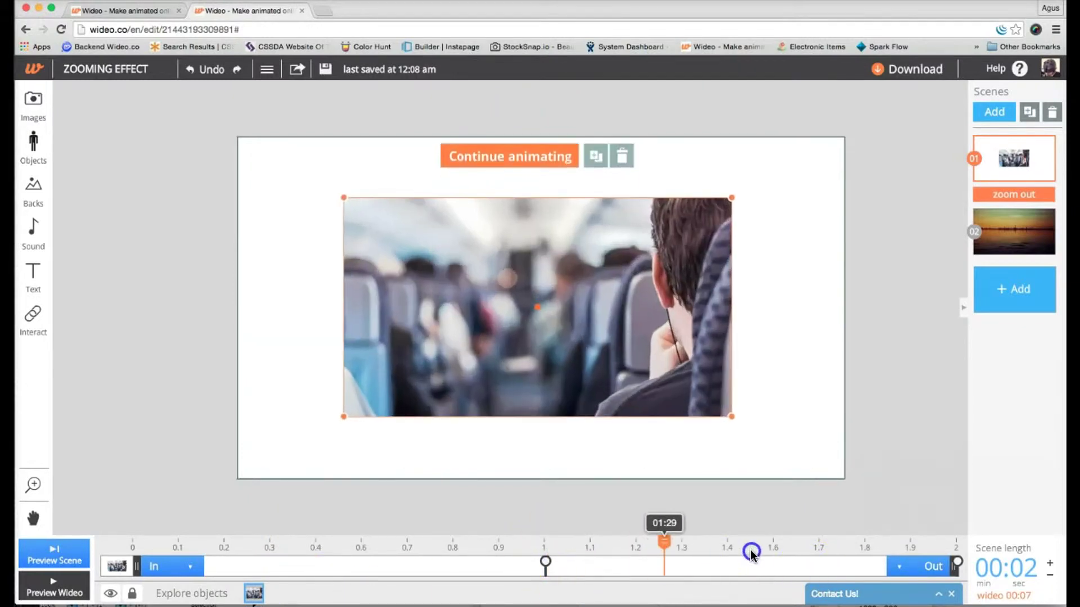
click(545, 561)
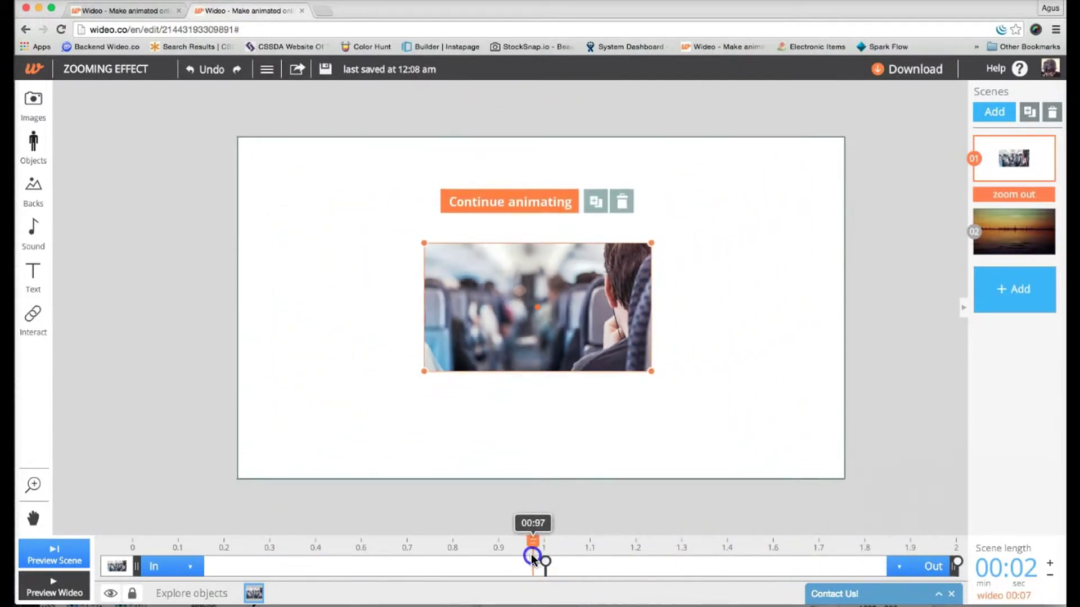
click(54, 554)
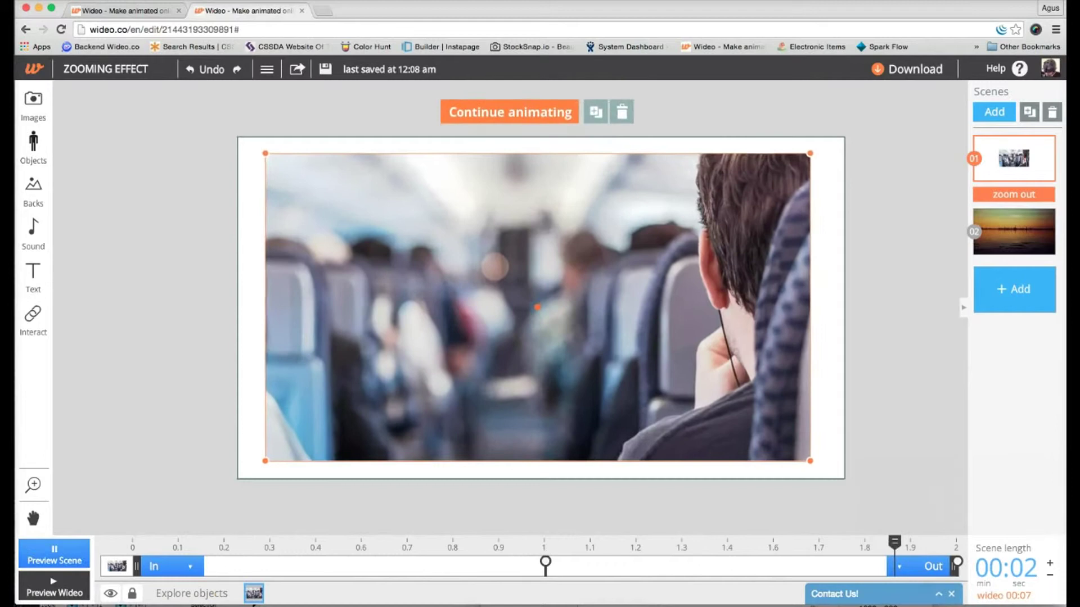
drag(547, 561, 133, 564)
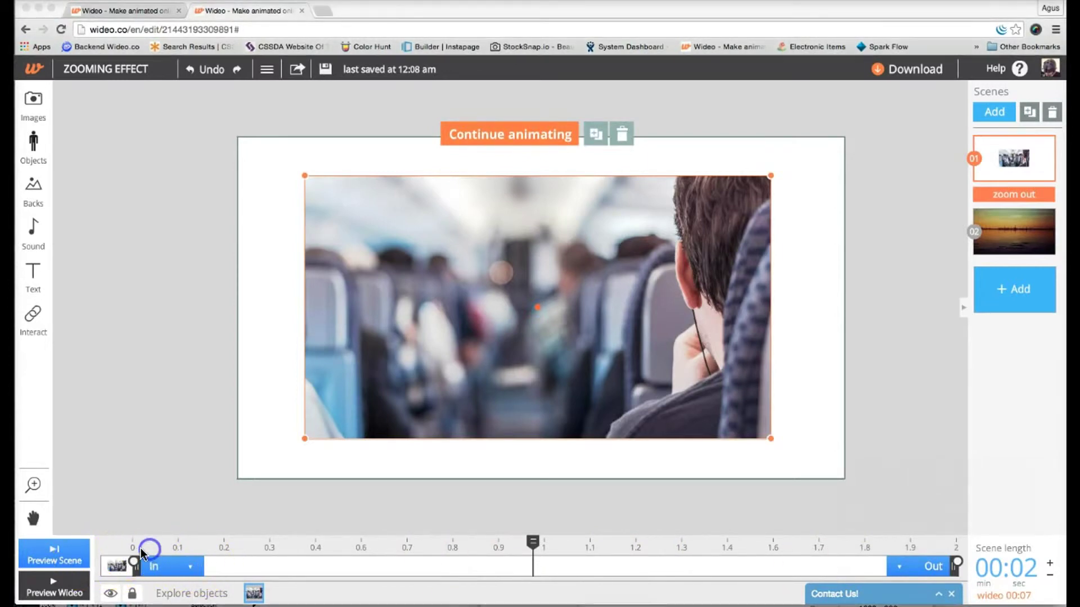
click(146, 548)
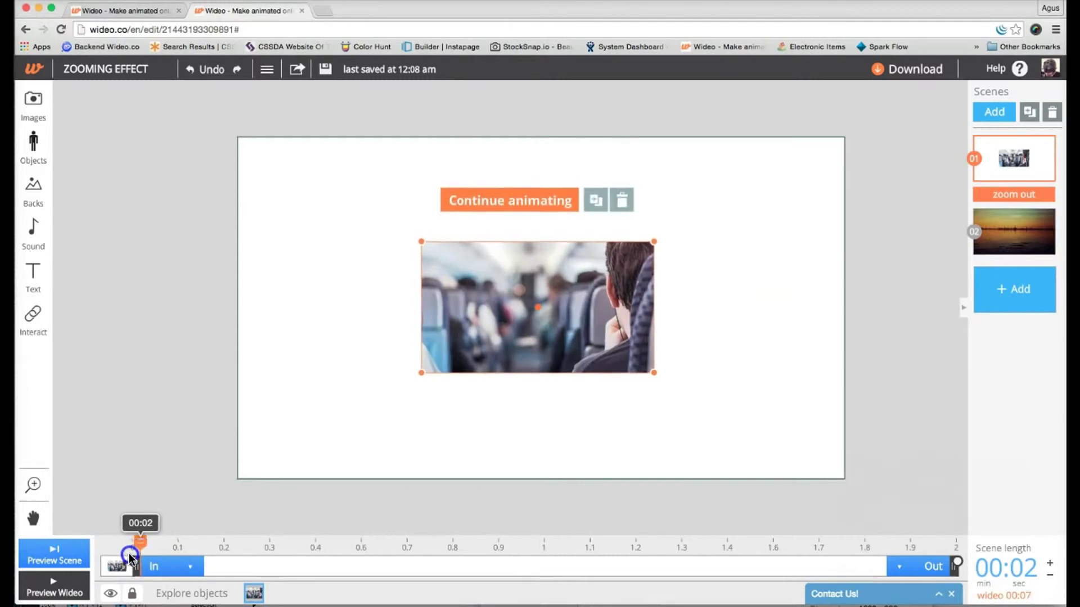
drag(143, 547, 955, 546)
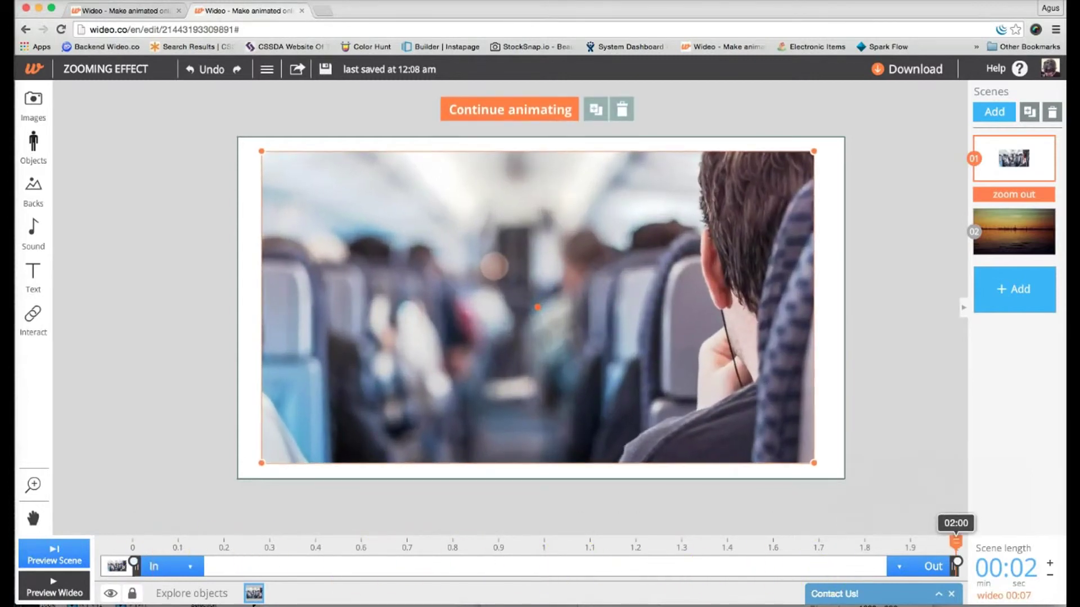
click(59, 551)
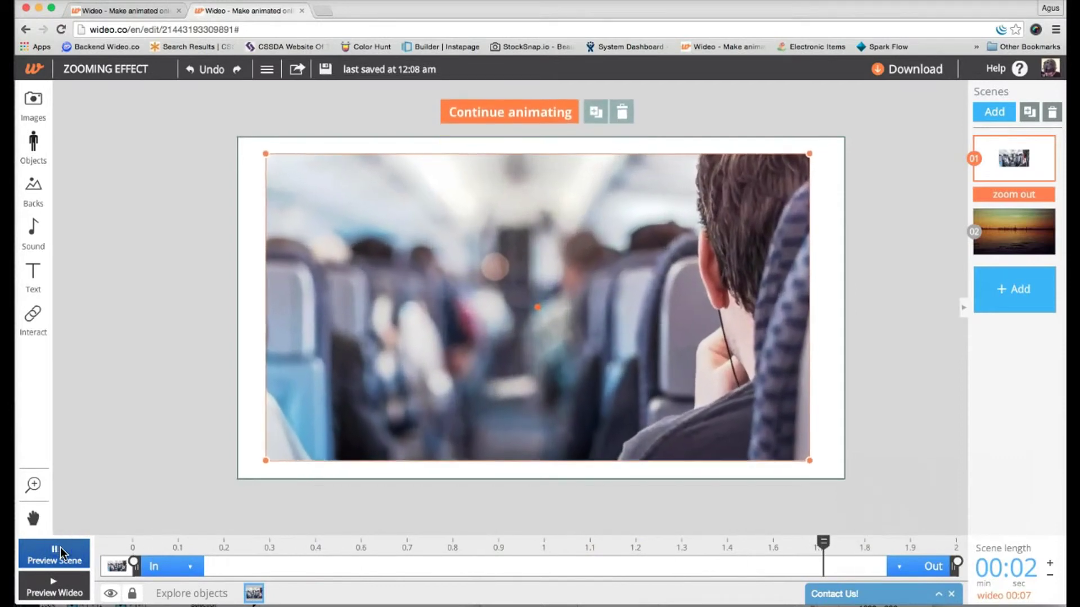
click(60, 551)
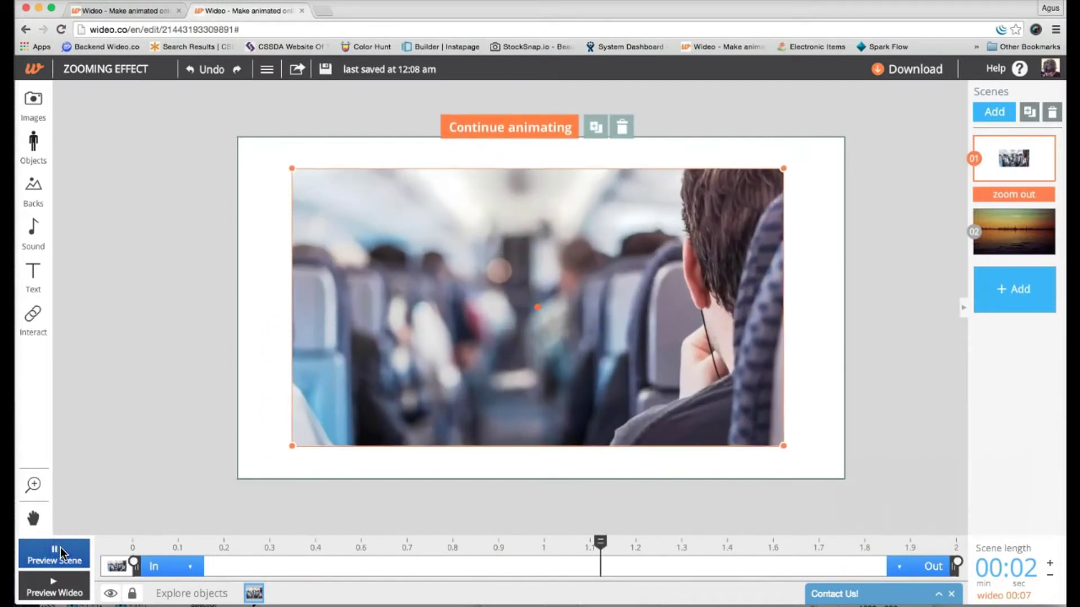